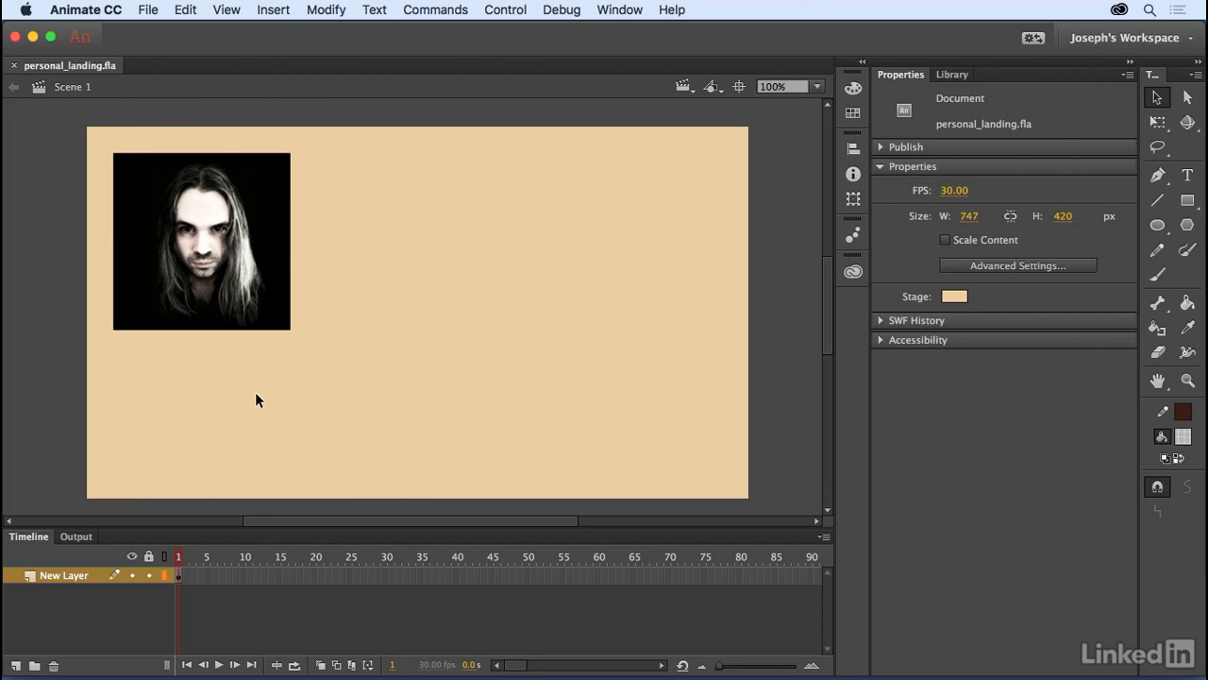
# - Start importing background-texture.psd from the CH03 folder to the stage
pyautogui.click(150, 11)
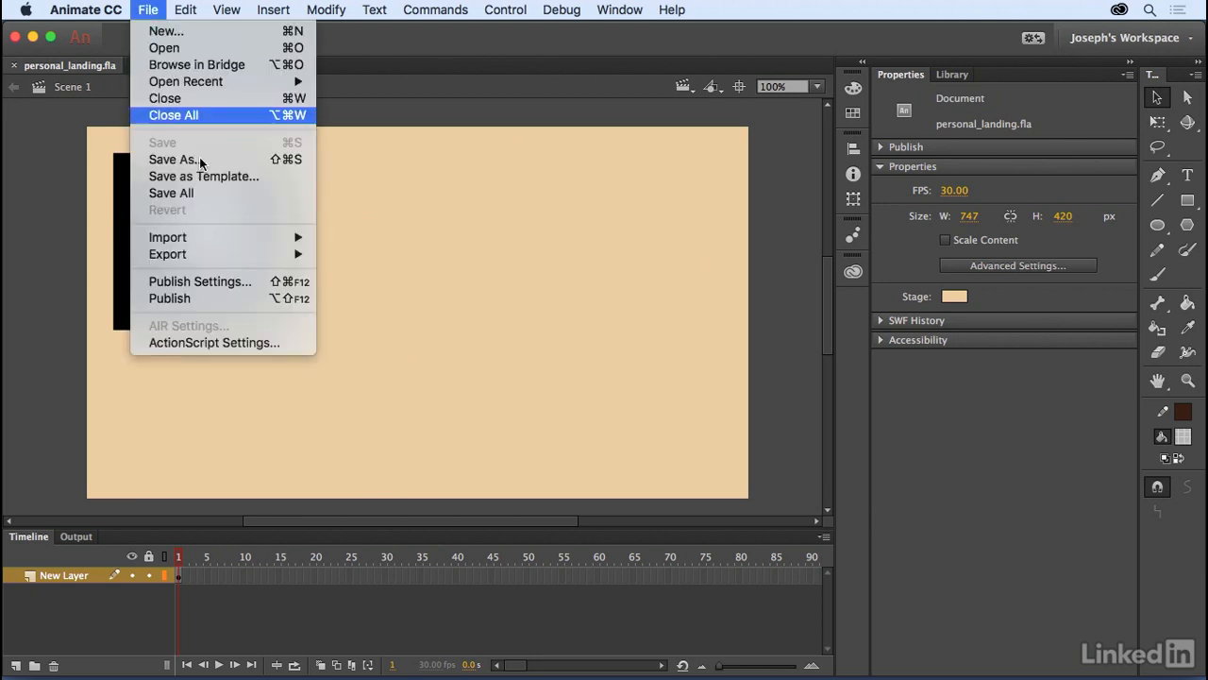
pyautogui.moveTo(227, 237)
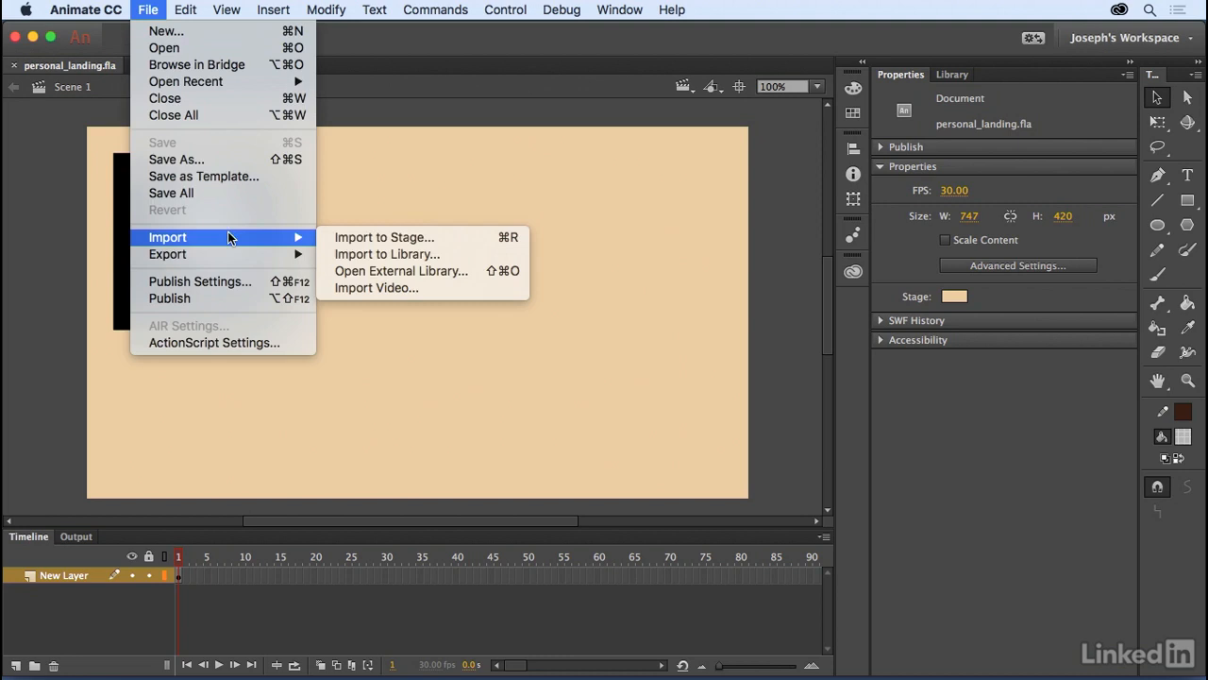
pyautogui.click(347, 239)
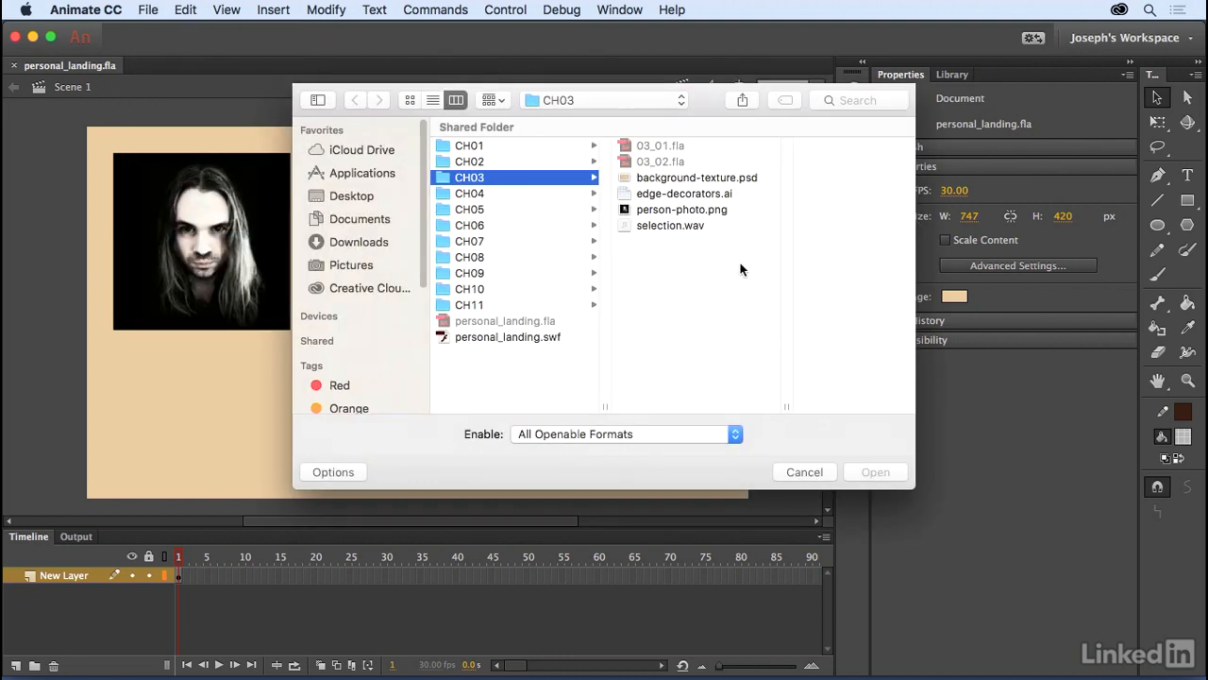
pyautogui.click(725, 181)
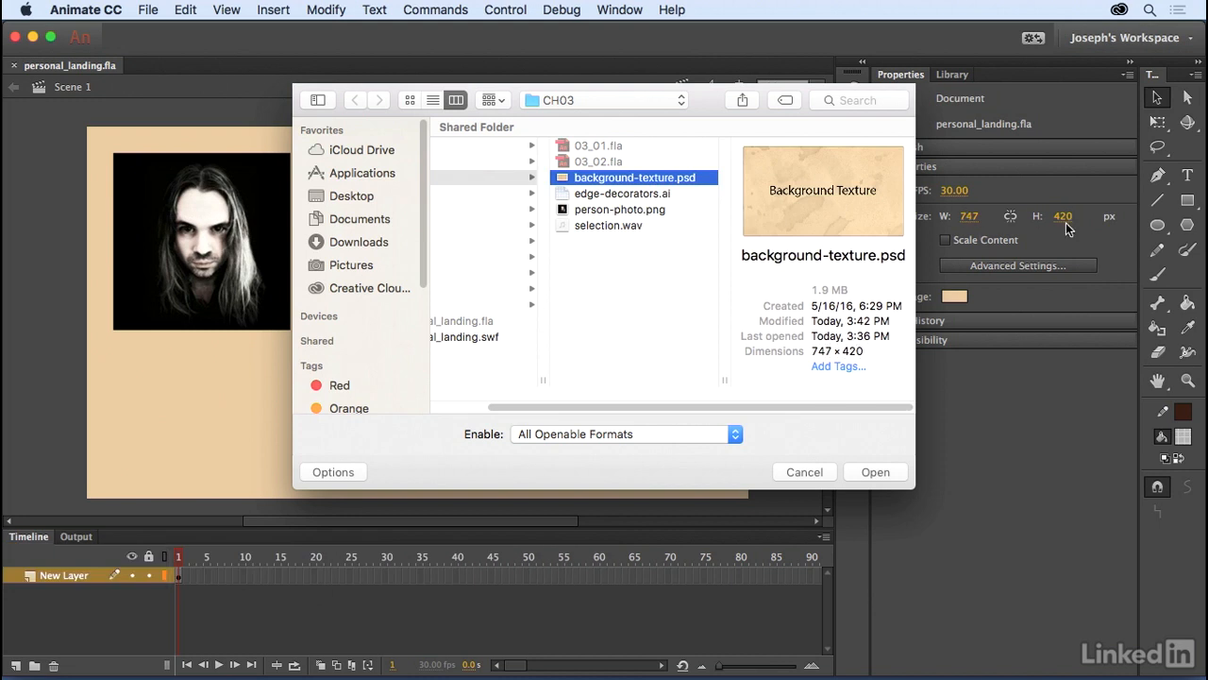
pyautogui.click(868, 473)
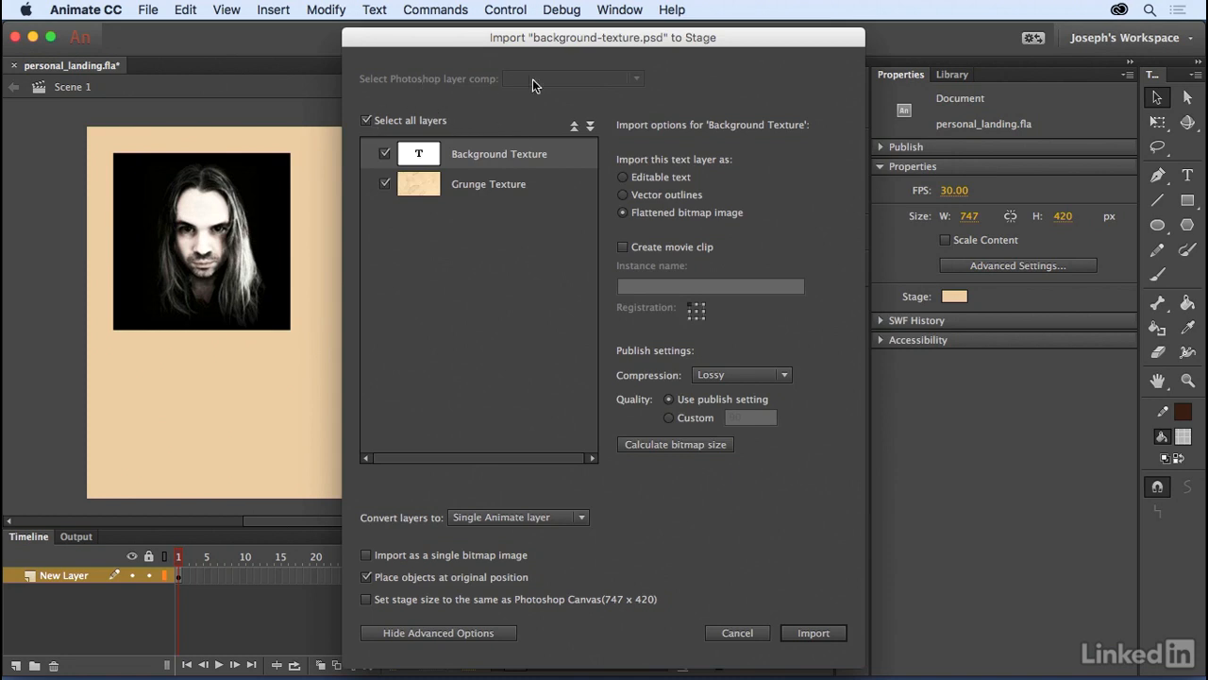
# - Include only the Background Texture layer and try its editable text, vector outlines and flattened bitmap options, with movie clip creation off
pyautogui.click(384, 155)
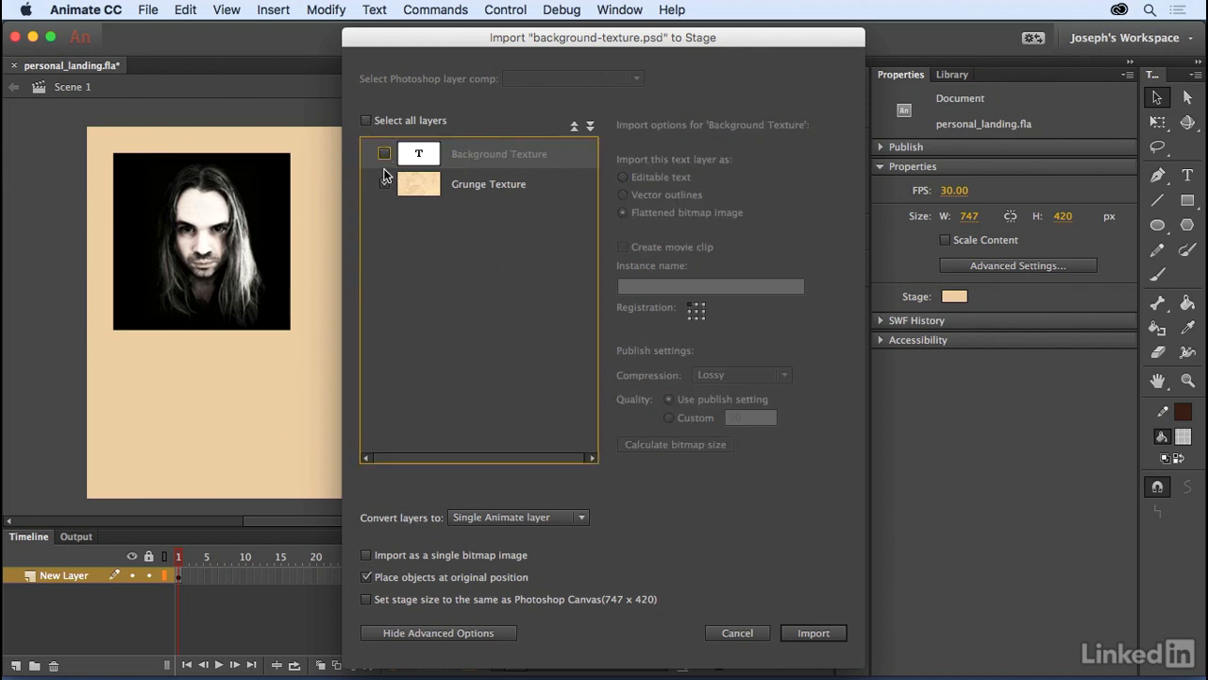
pyautogui.click(384, 183)
pyautogui.click(384, 153)
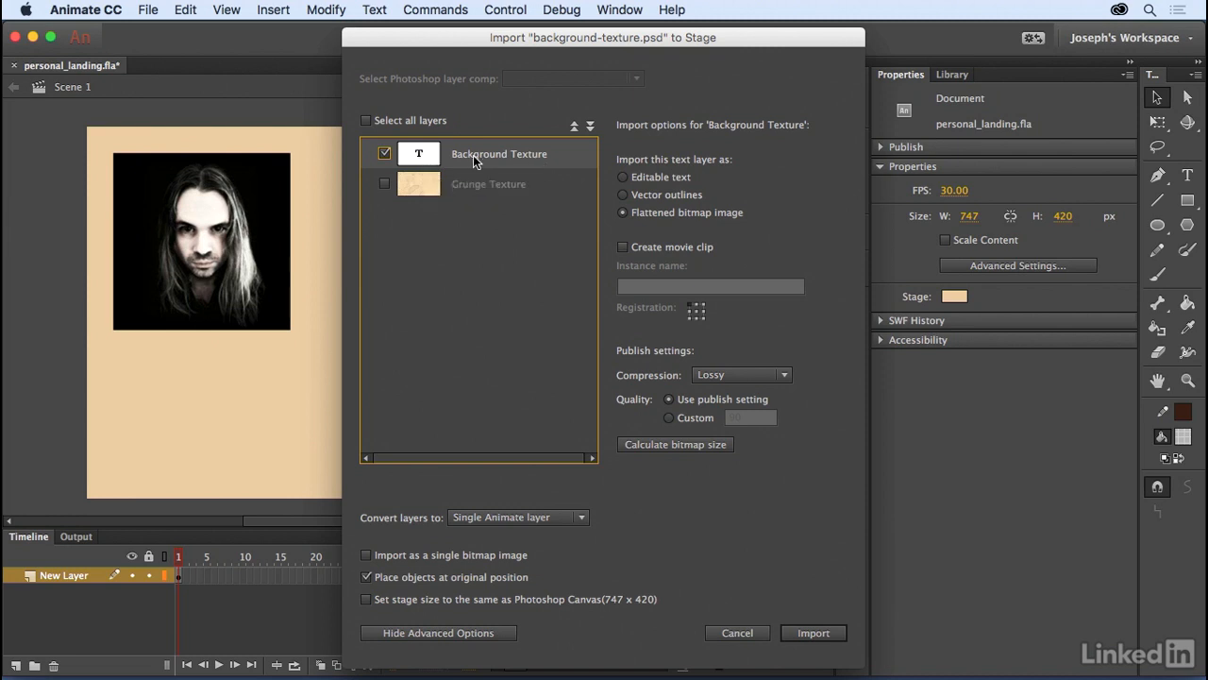
pyautogui.click(625, 178)
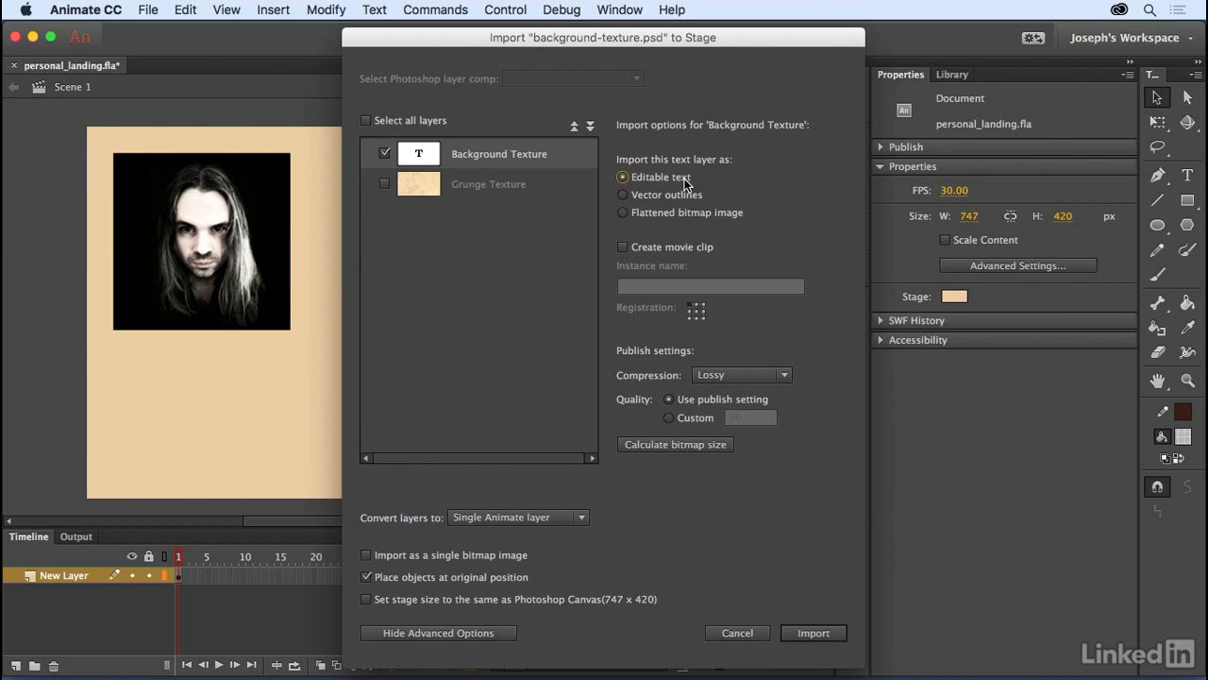
pyautogui.click(625, 195)
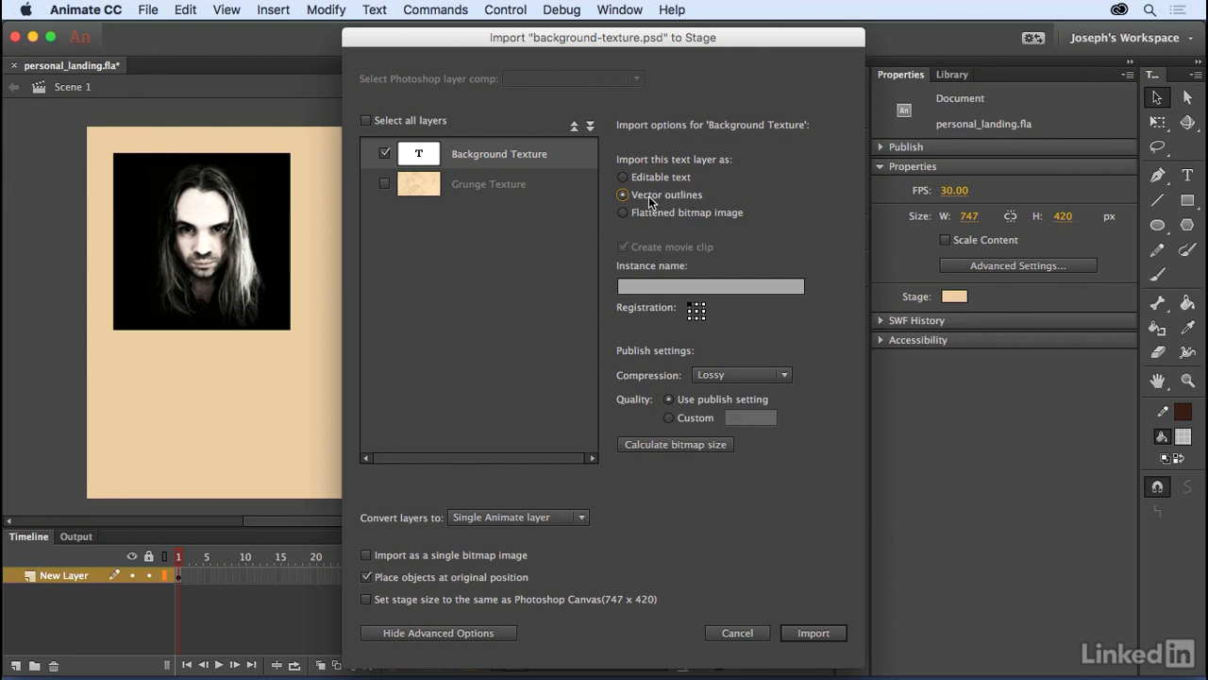
pyautogui.click(623, 214)
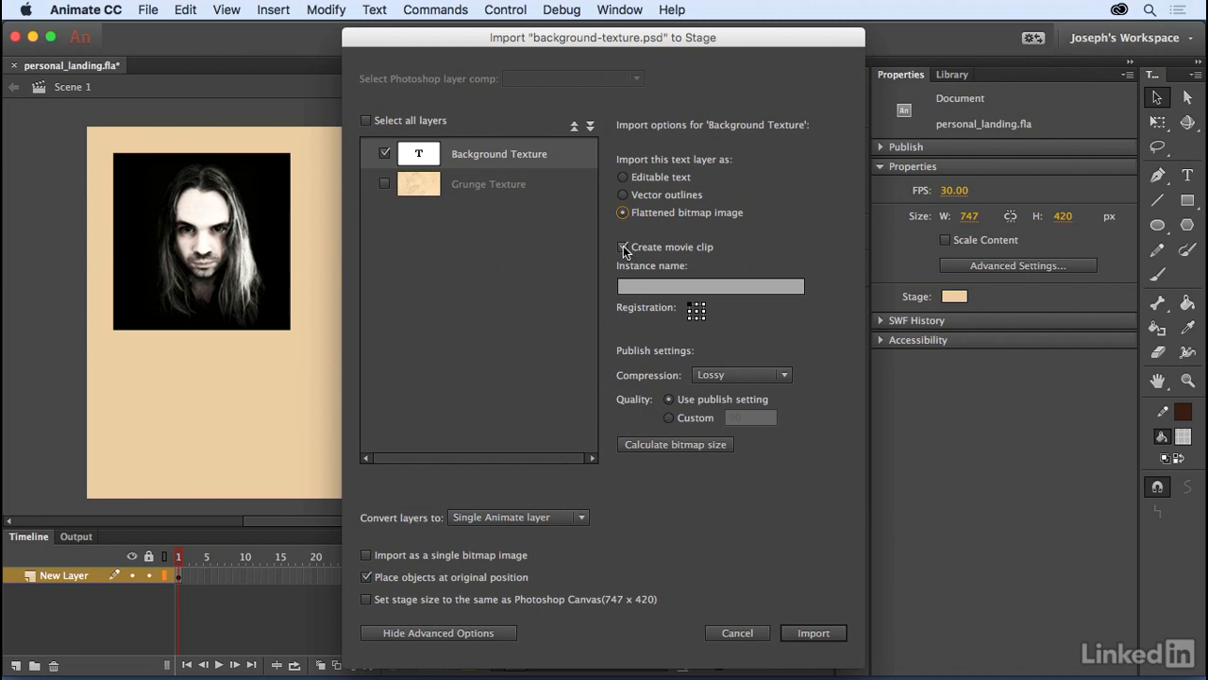
pyautogui.click(623, 248)
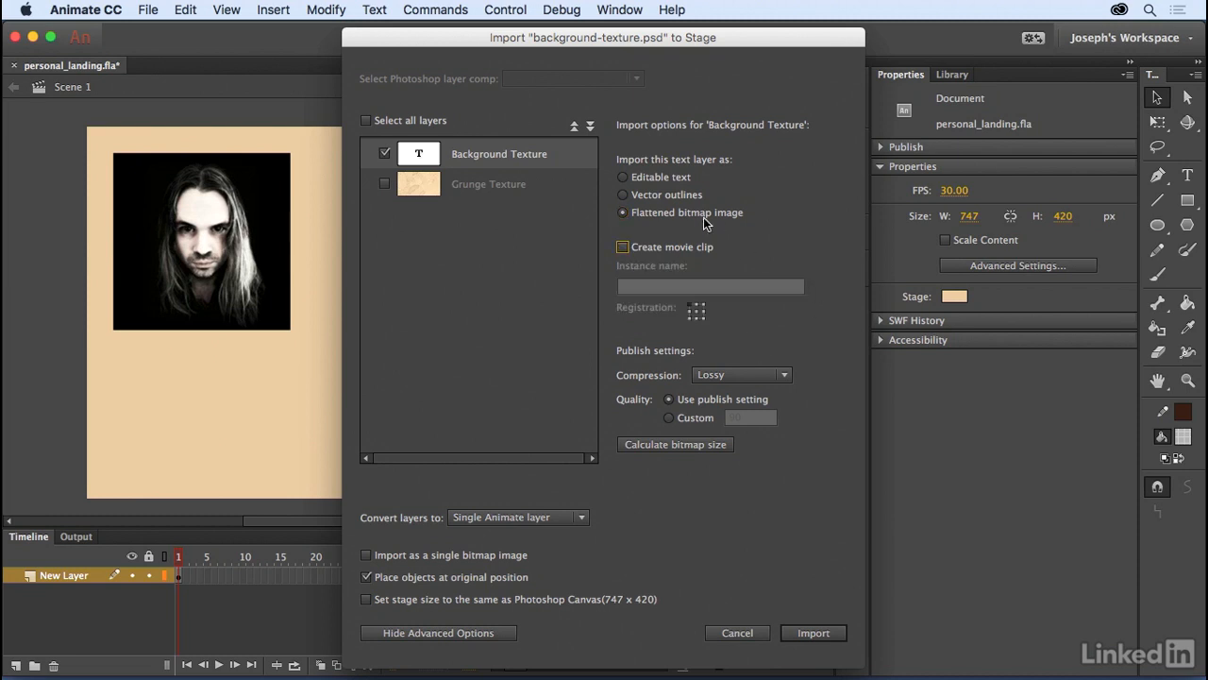
# - Keep Lossy compression for the Background Texture layer, choose Custom quality 90 and calculate the bitmap size
pyautogui.click(704, 378)
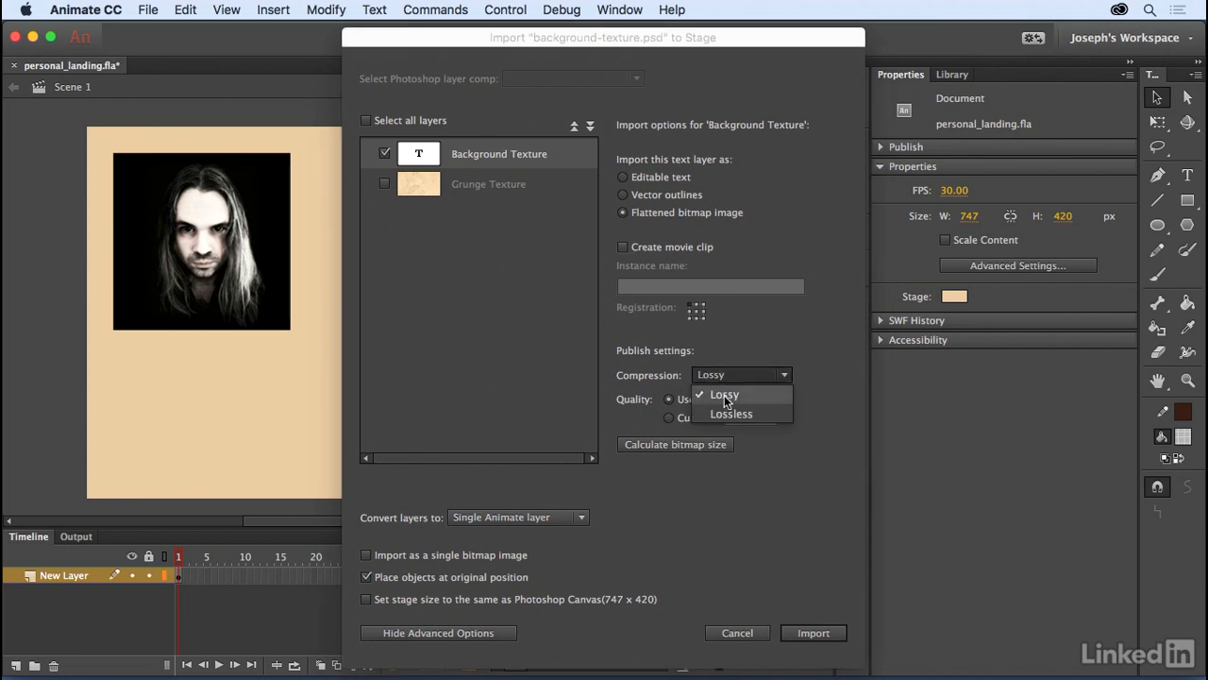
pyautogui.click(815, 387)
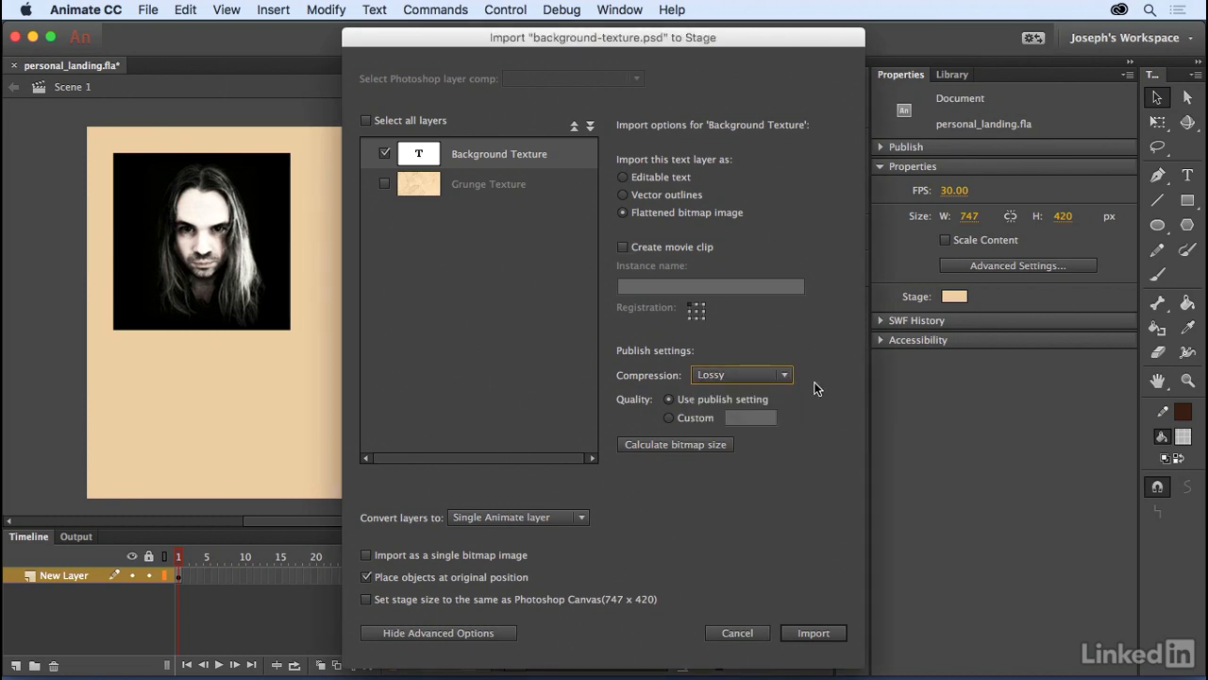
pyautogui.click(671, 417)
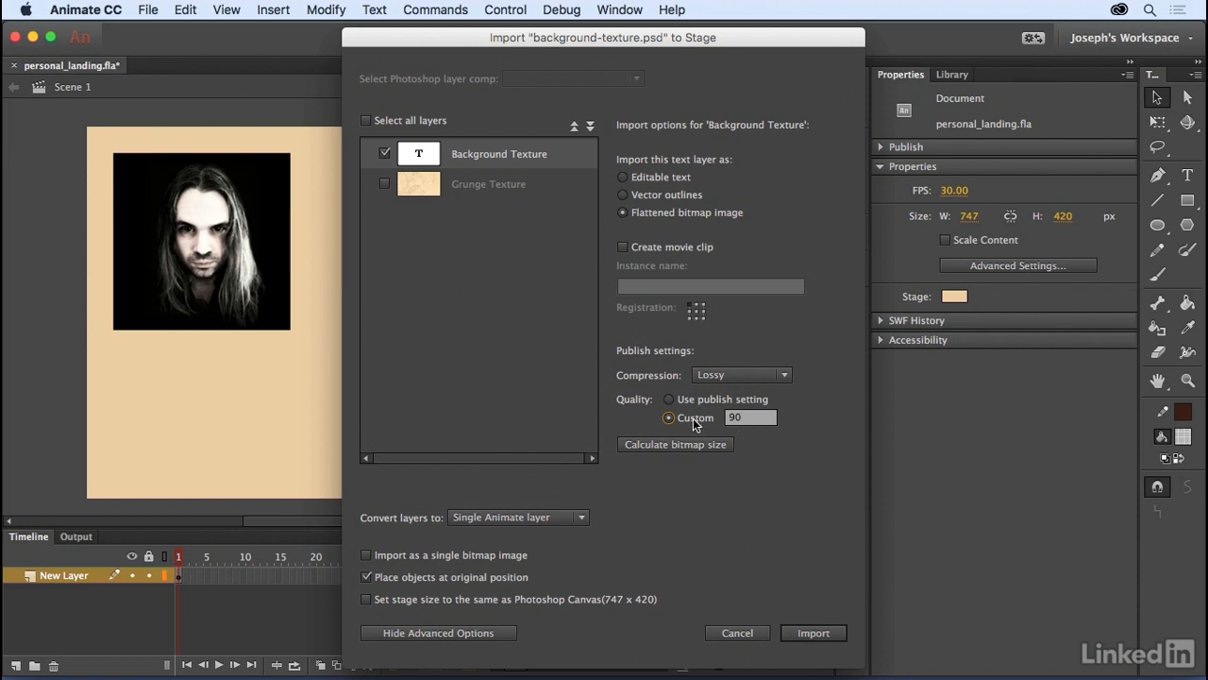
pyautogui.click(662, 443)
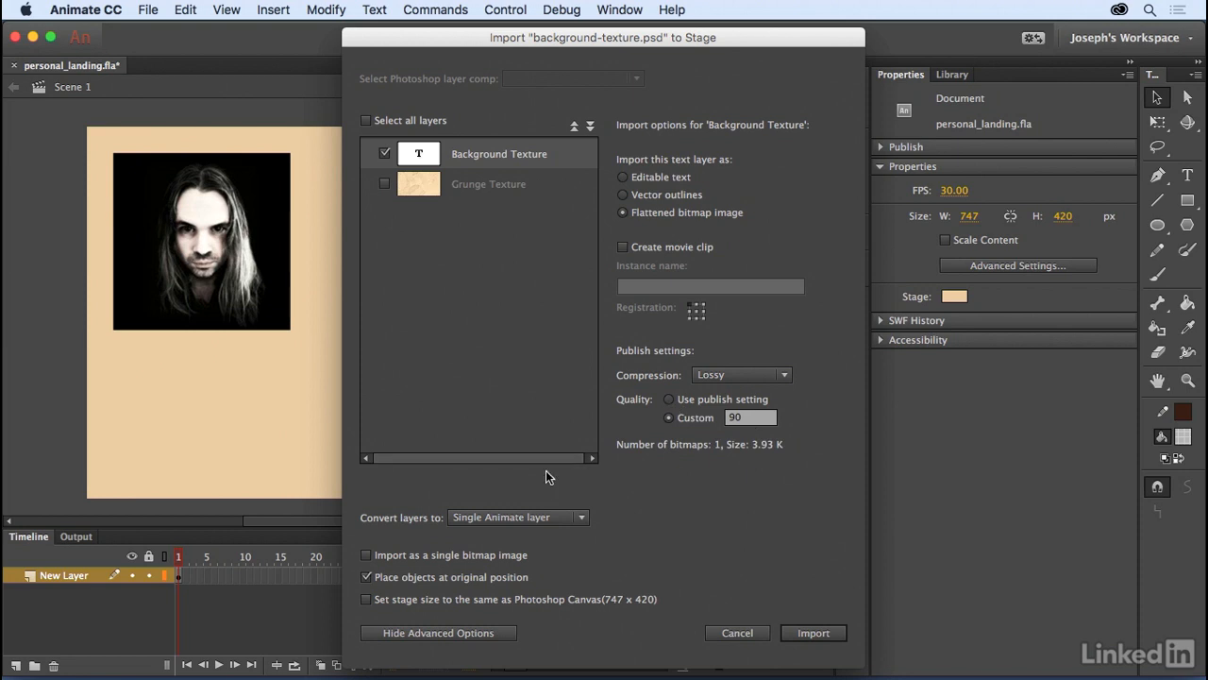
# - Review the layer conversion choices, keep Single Animate layer, and switch importing as a single bitmap image on and off again
pyautogui.click(515, 519)
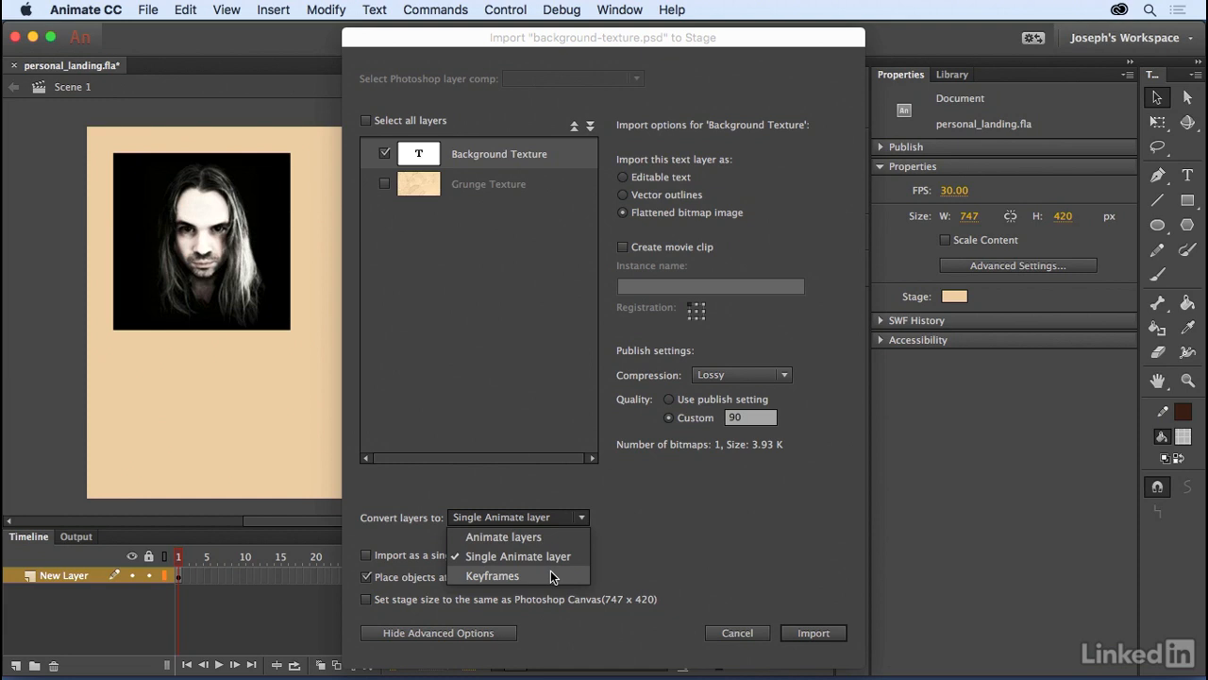
pyautogui.click(595, 559)
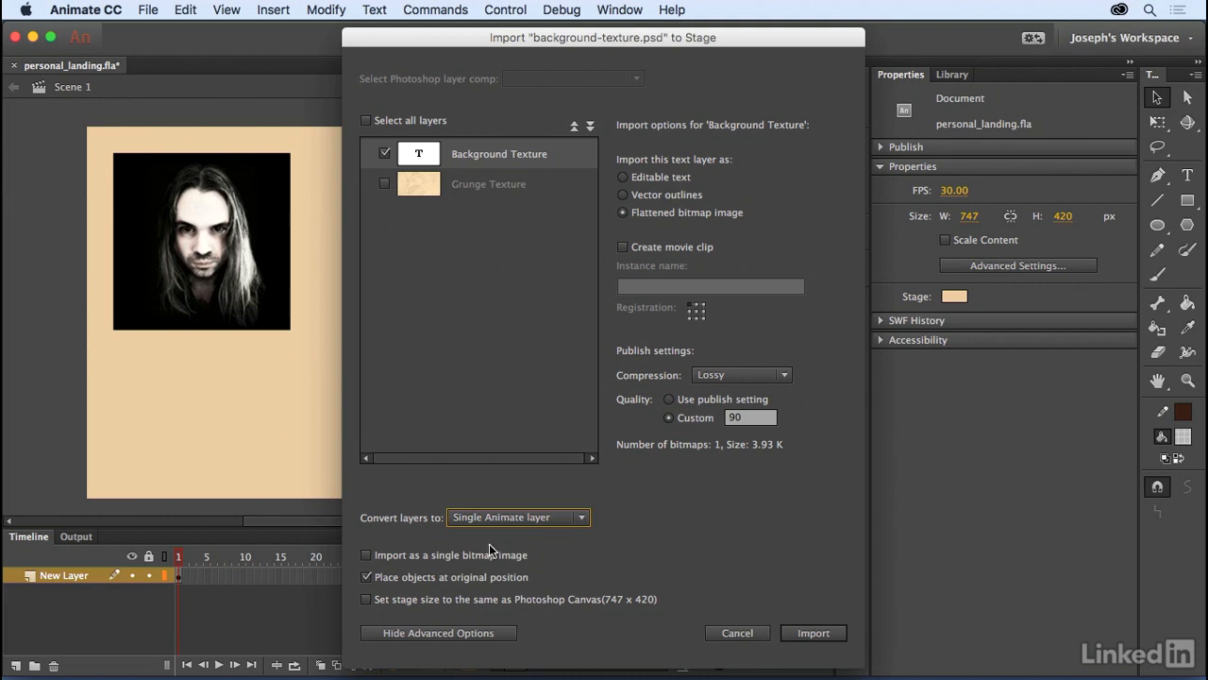
pyautogui.click(368, 554)
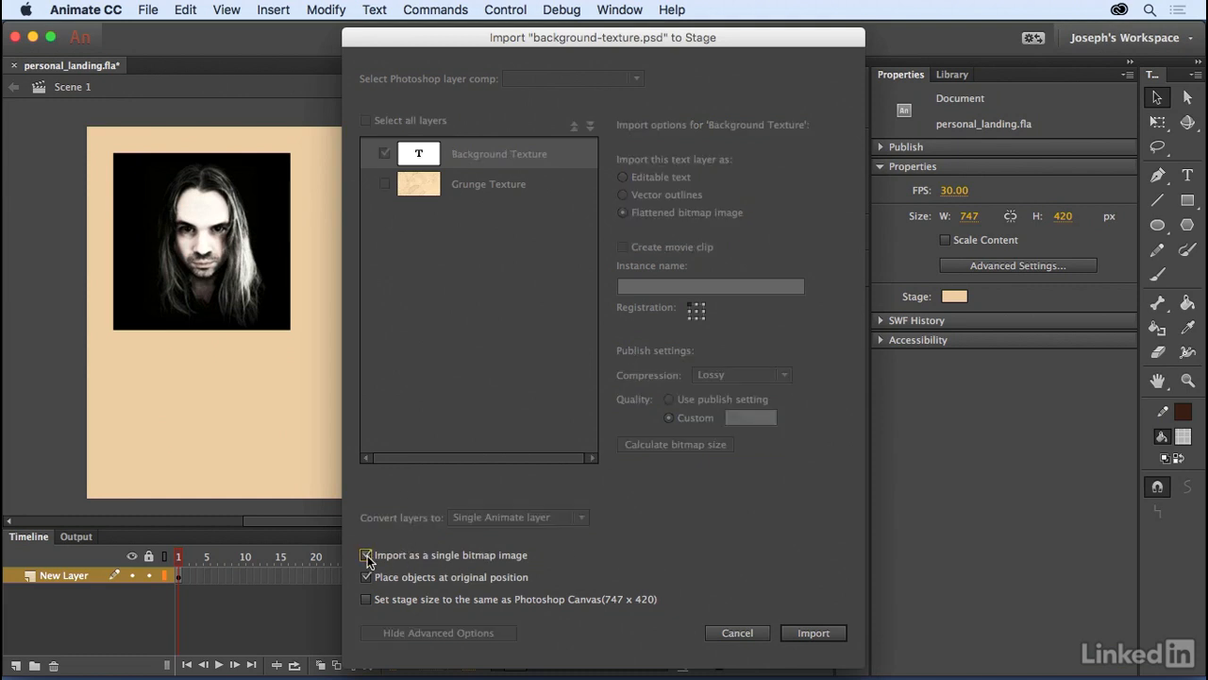
pyautogui.click(367, 556)
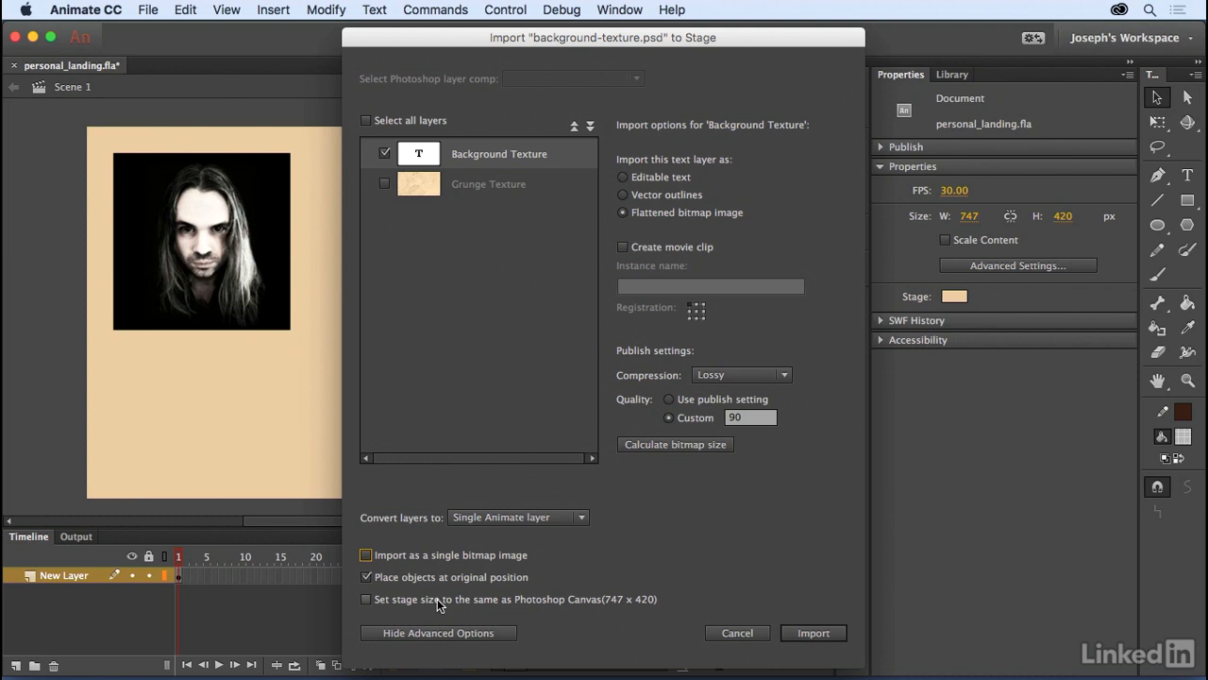
# - Import only the Grunge Texture layer as a flattened bitmap image with Lossless compression
pyautogui.click(389, 154)
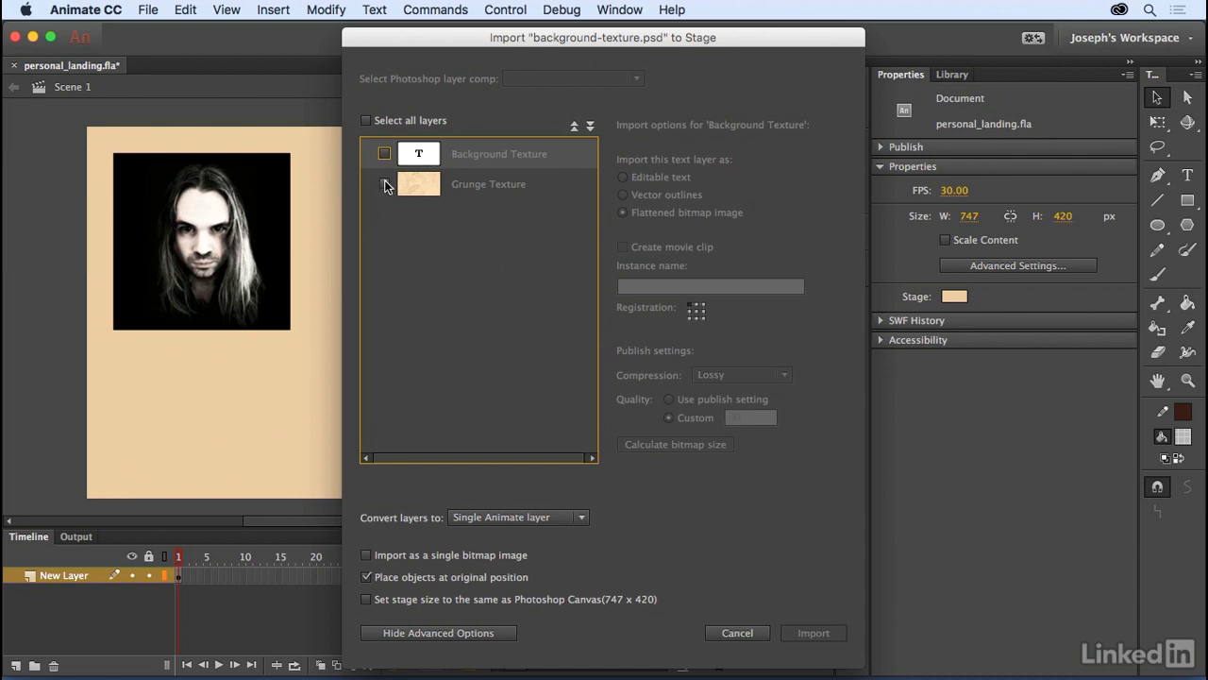
pyautogui.click(385, 183)
pyautogui.click(479, 185)
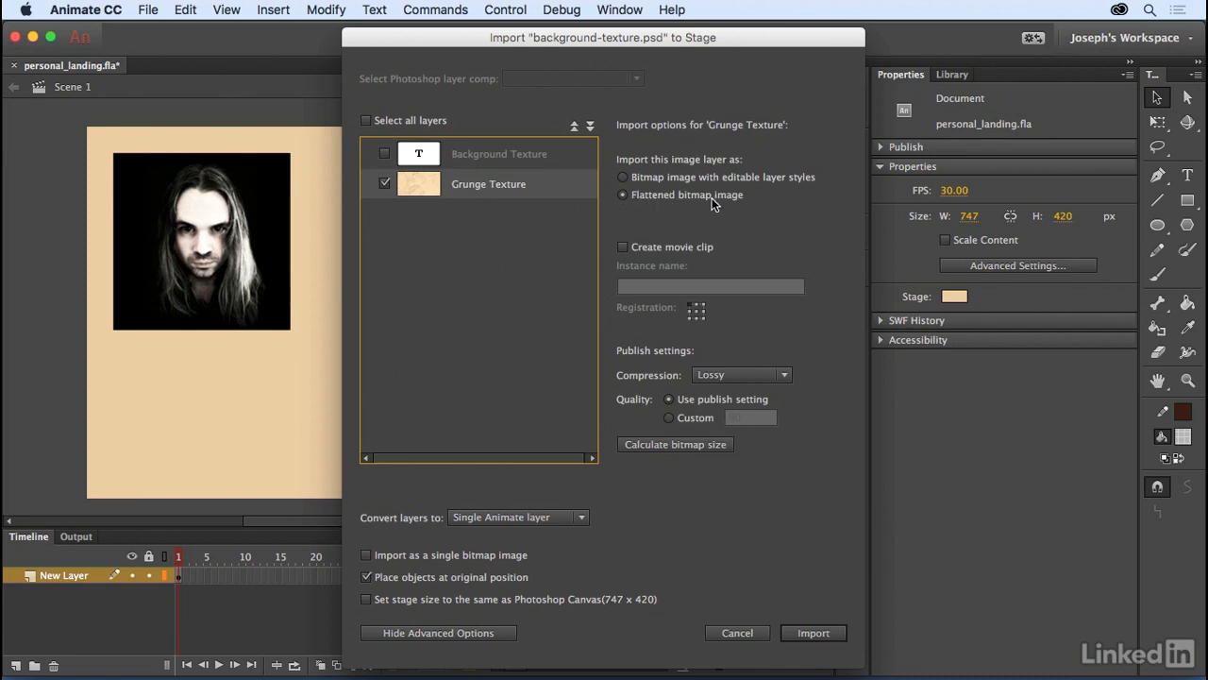
pyautogui.click(769, 376)
pyautogui.click(766, 413)
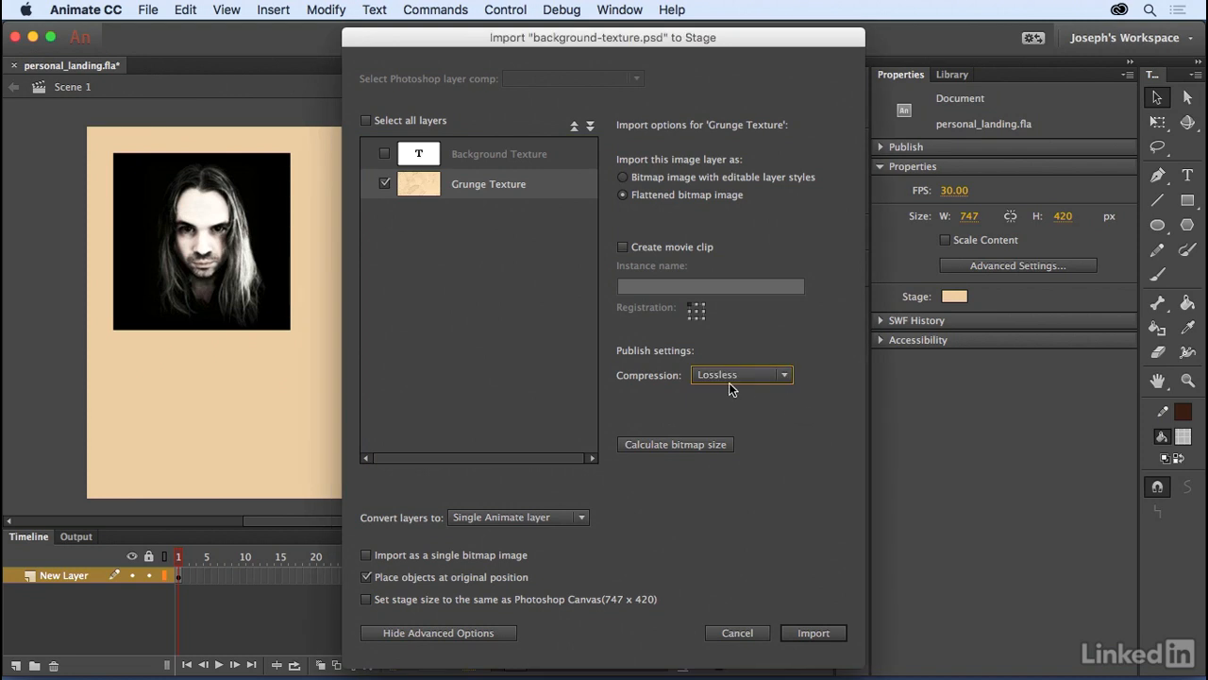
pyautogui.click(810, 633)
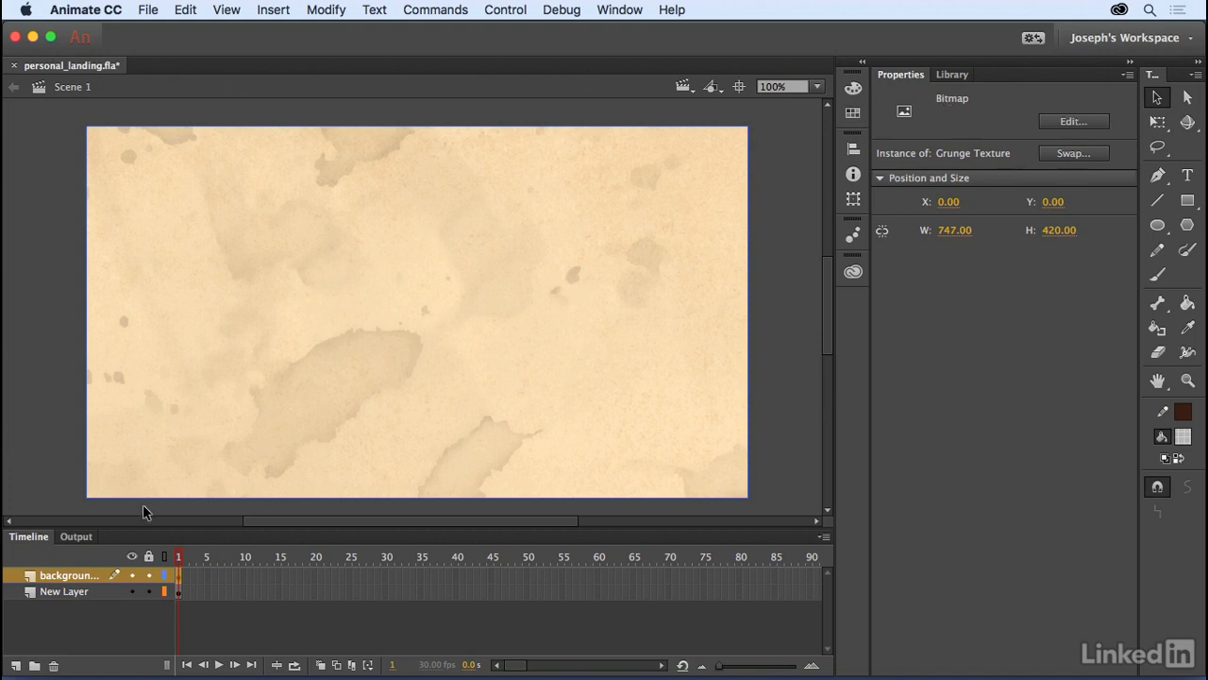
# - Inspect the Grunge Texture bitmap inside the library's background-texture.psd Asset folder, and return to its properties
pyautogui.click(956, 76)
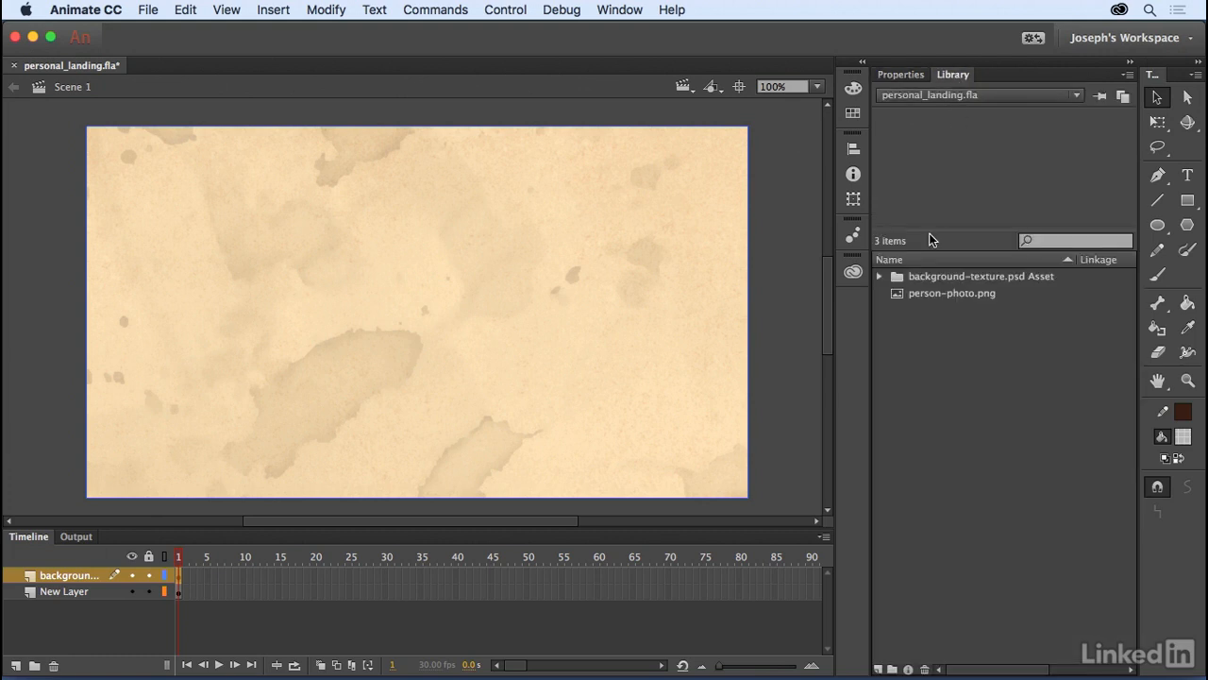
pyautogui.click(879, 276)
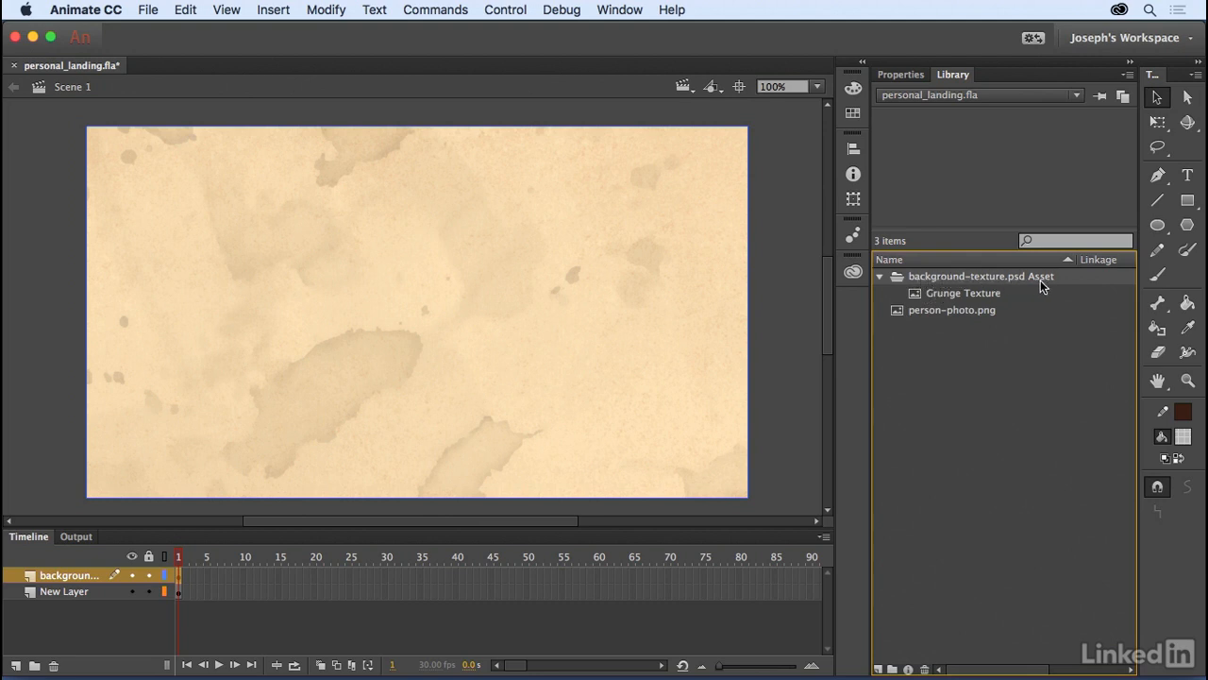
pyautogui.click(965, 294)
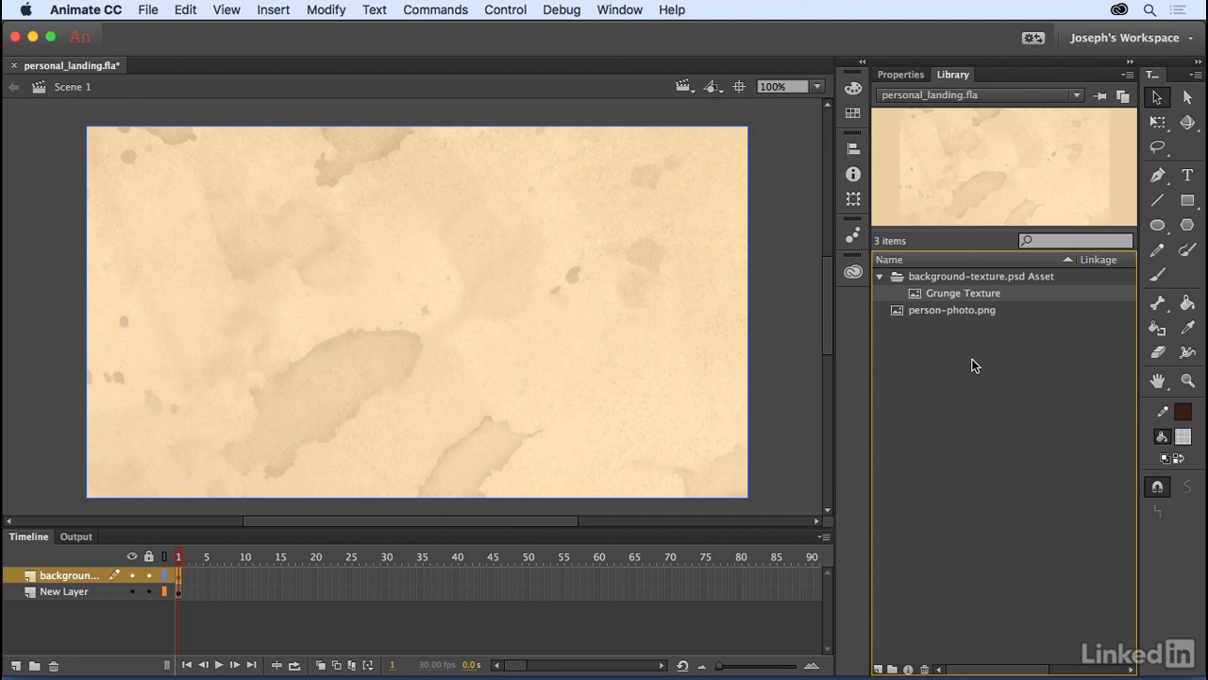
pyautogui.click(902, 75)
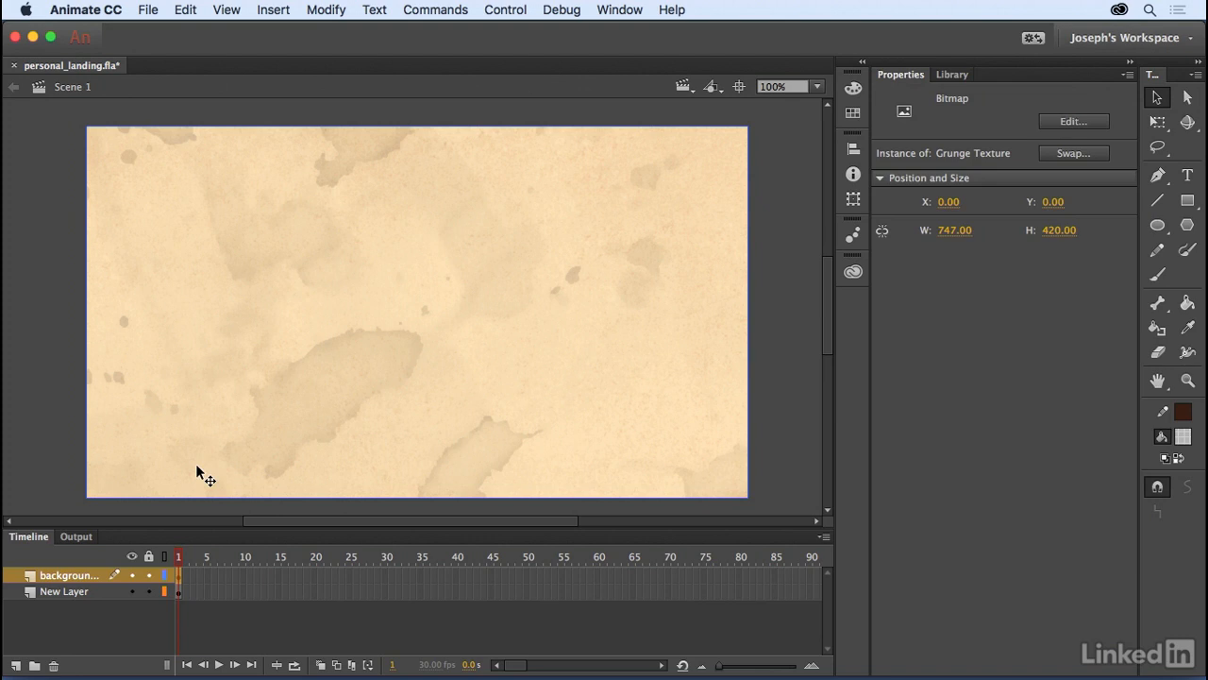
# - Rename the imported background layer as Texture and the layer named New Layer as Photo
pyautogui.doubleClick(58, 577)
pyautogui.write('Tex')
pyautogui.write('ture')
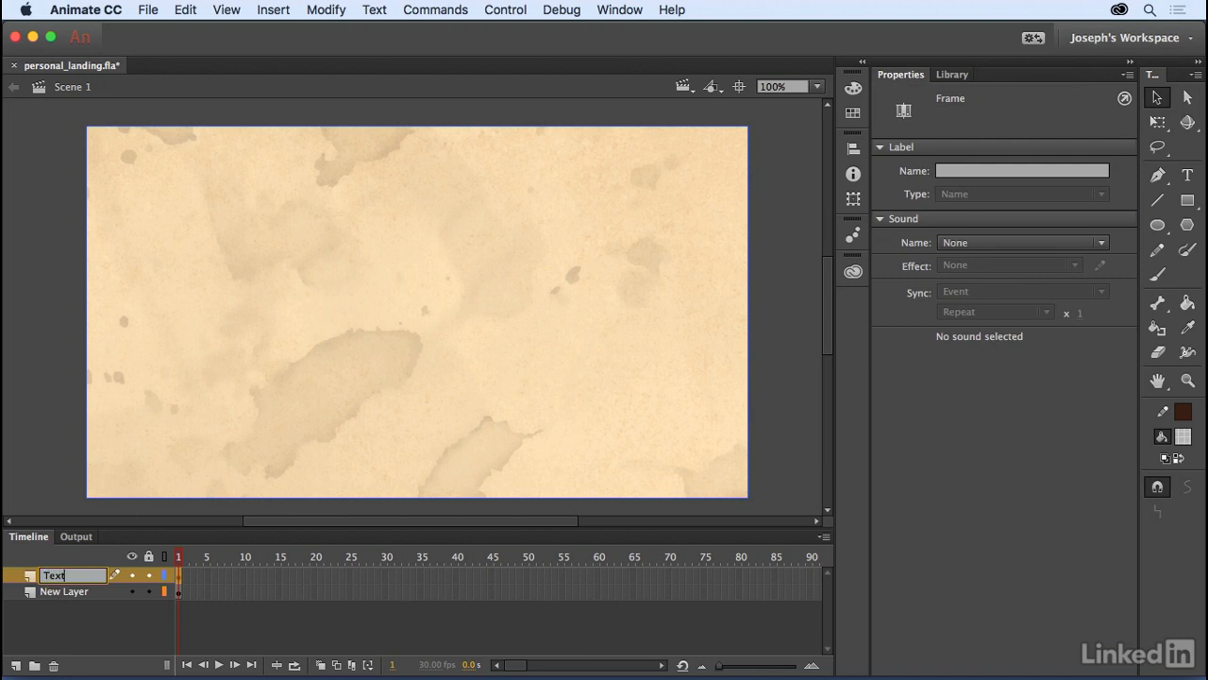
pyautogui.click(52, 592)
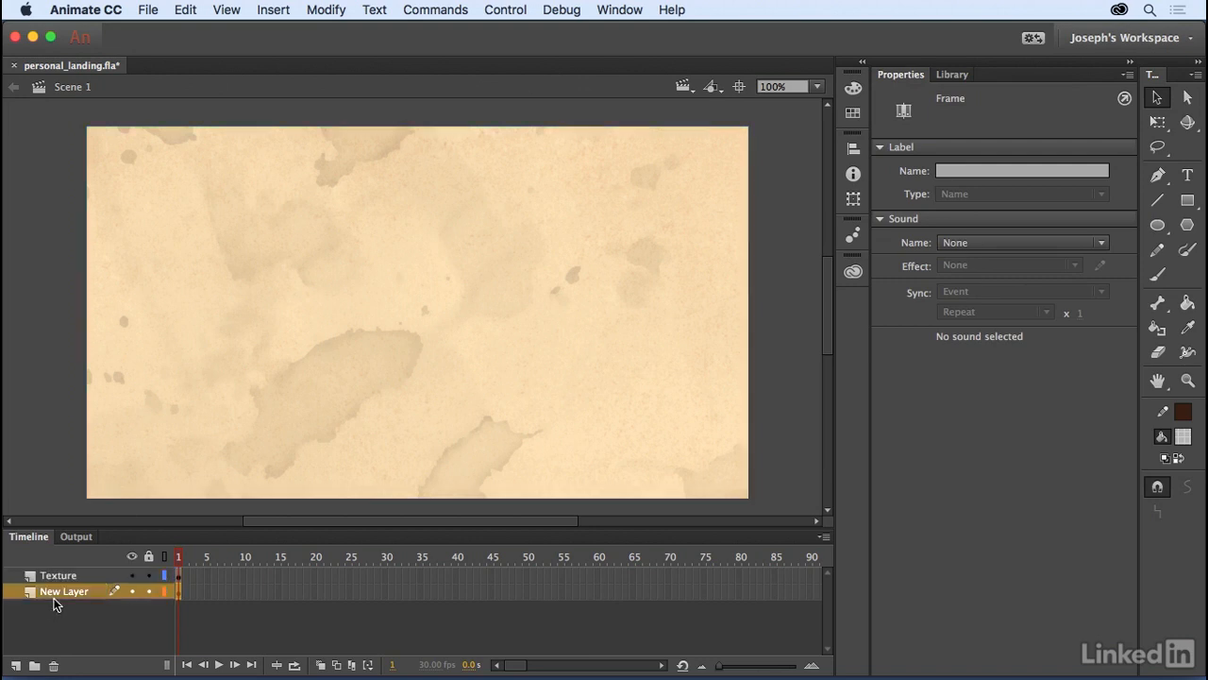
pyautogui.doubleClick(55, 591)
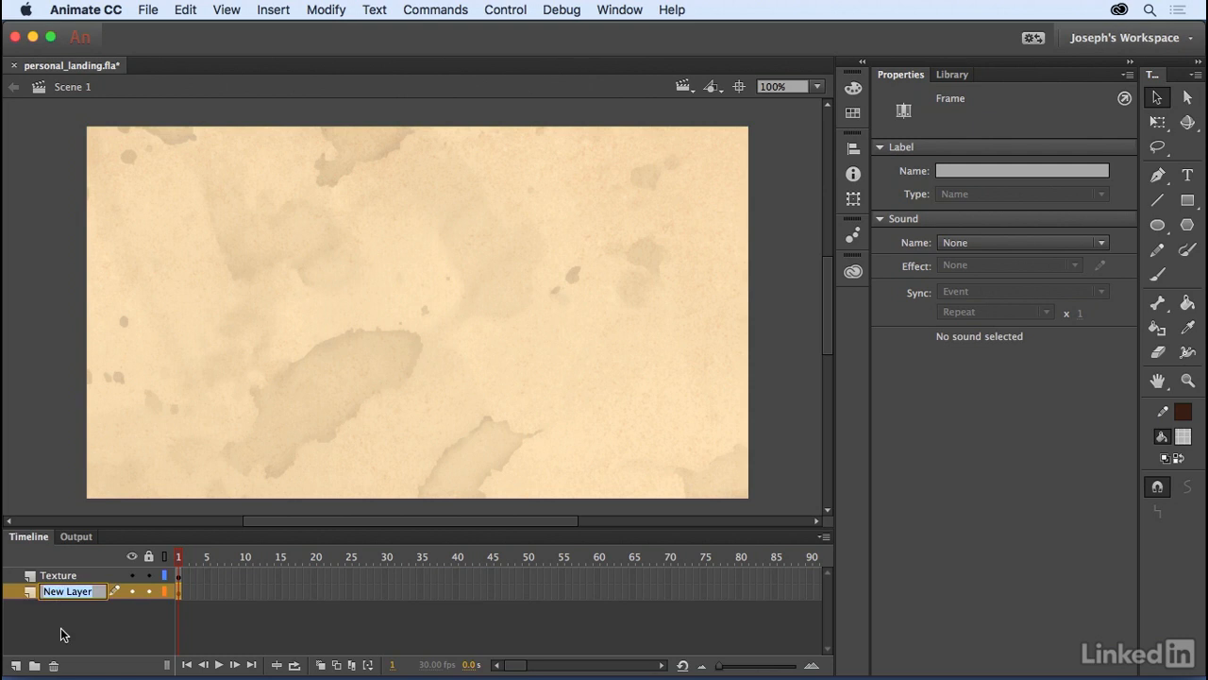
pyautogui.write('Photo')
pyautogui.click(55, 641)
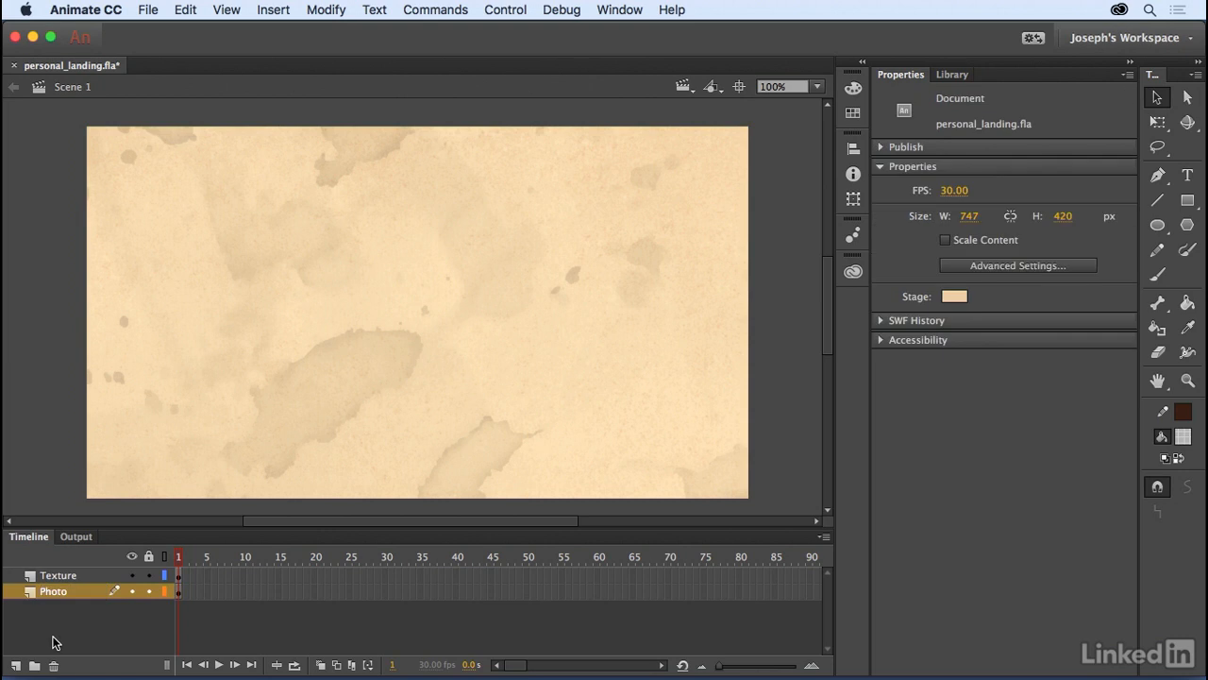
# - Move the Photo layer above the Texture layer and lock both layers against changes on the stage
pyautogui.moveTo(53, 596)
pyautogui.mouseDown()
pyautogui.moveTo(62, 572)
pyautogui.moveTo(59, 615)
pyautogui.moveTo(62, 574)
pyautogui.mouseUp()
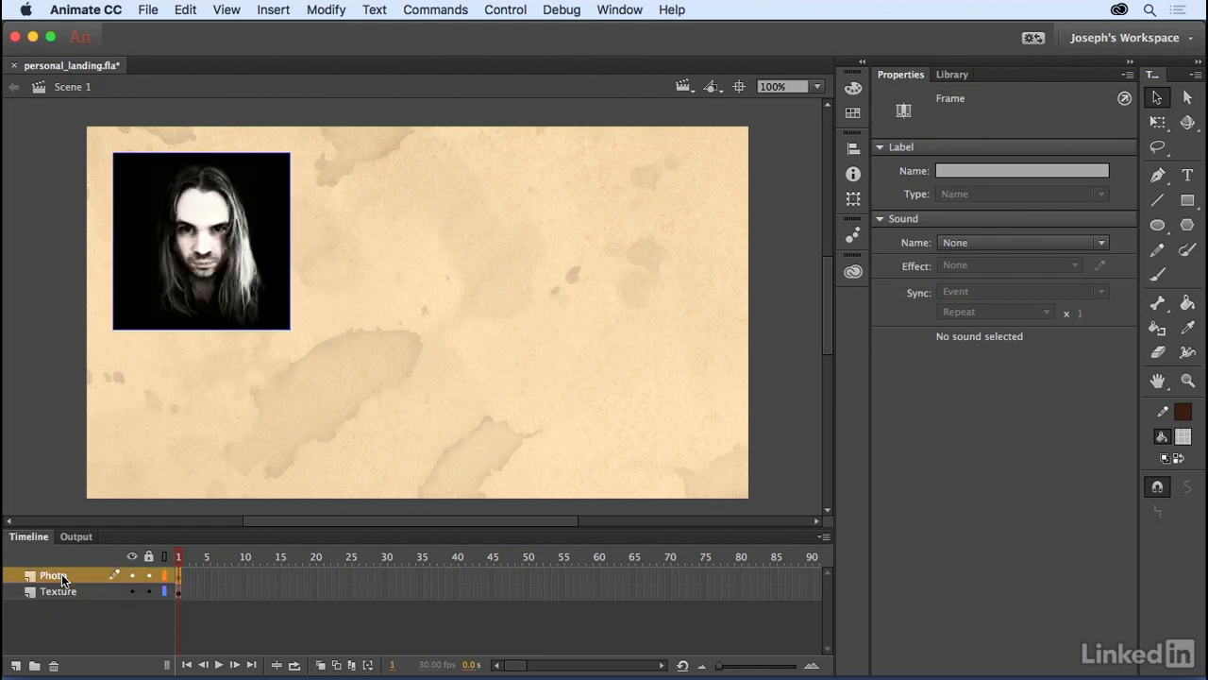
pyautogui.click(149, 575)
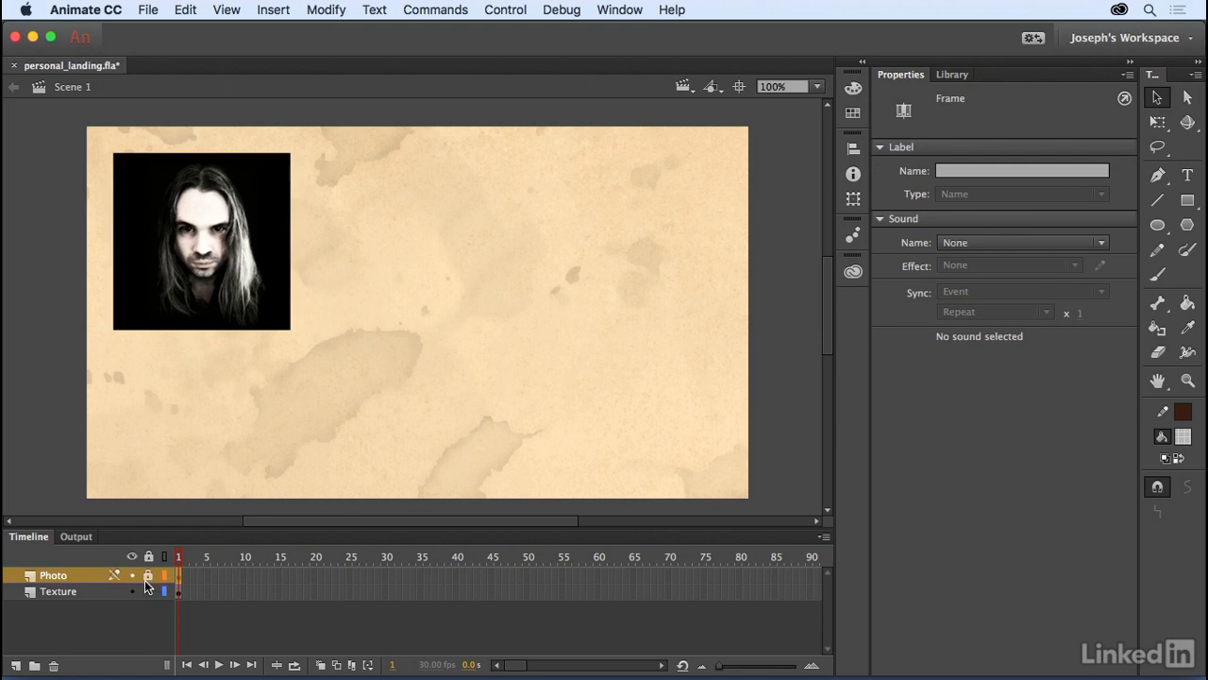
pyautogui.click(142, 591)
pyautogui.click(148, 591)
pyautogui.click(274, 269)
pyautogui.moveTo(759, 225); pyautogui.dragTo(157, 404)
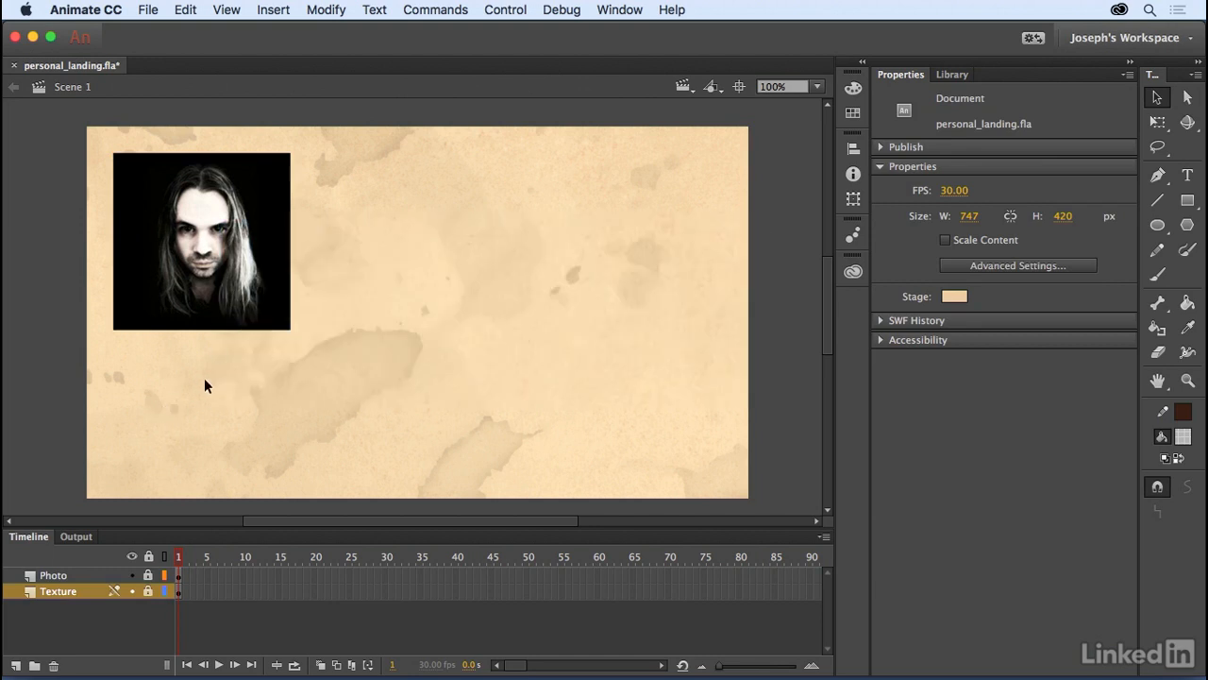